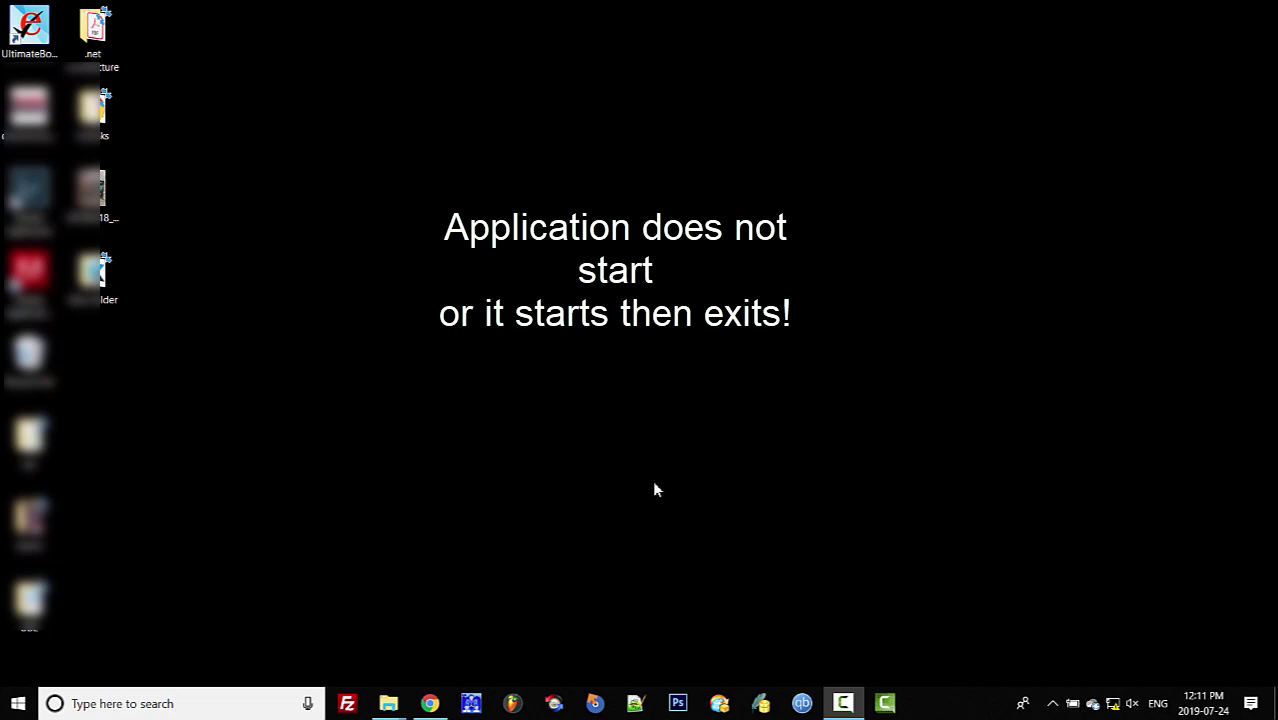
- Search Windows for 'windows de' and open the Windows Defender Firewall control panel
{"action": "left_click", "coordinate": [165, 703]}
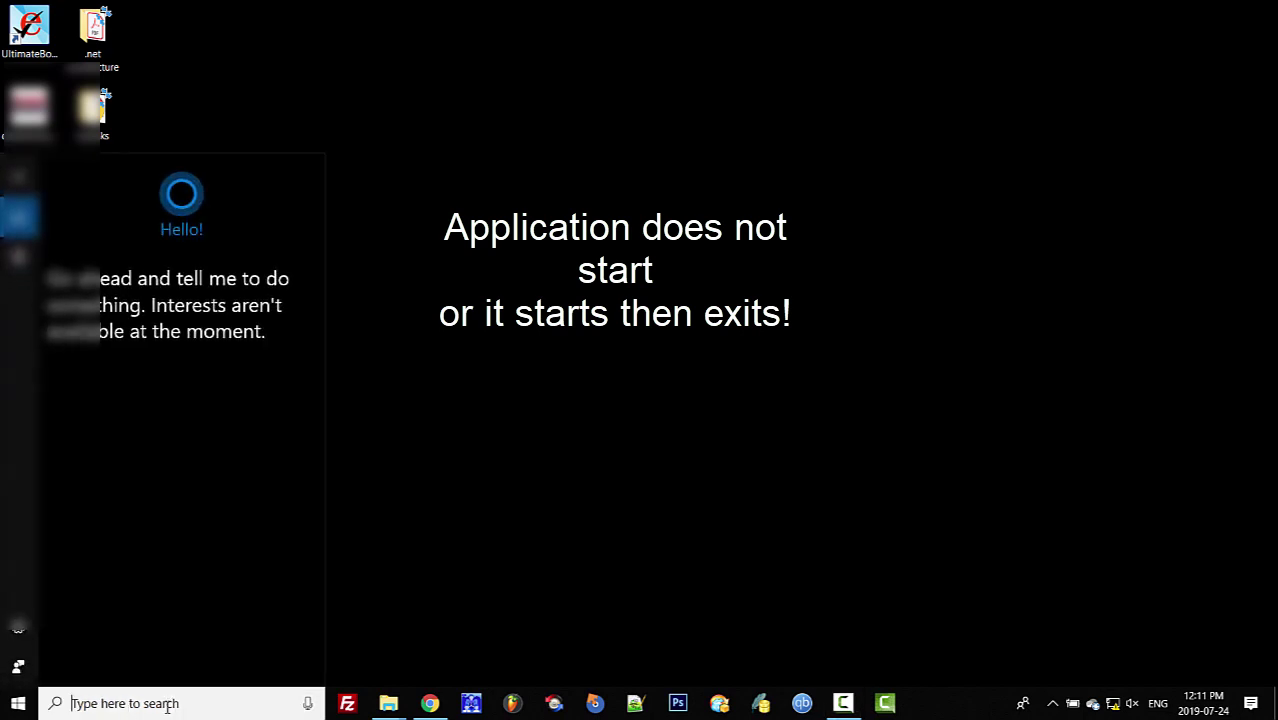
{"action": "type", "text": "windows"}
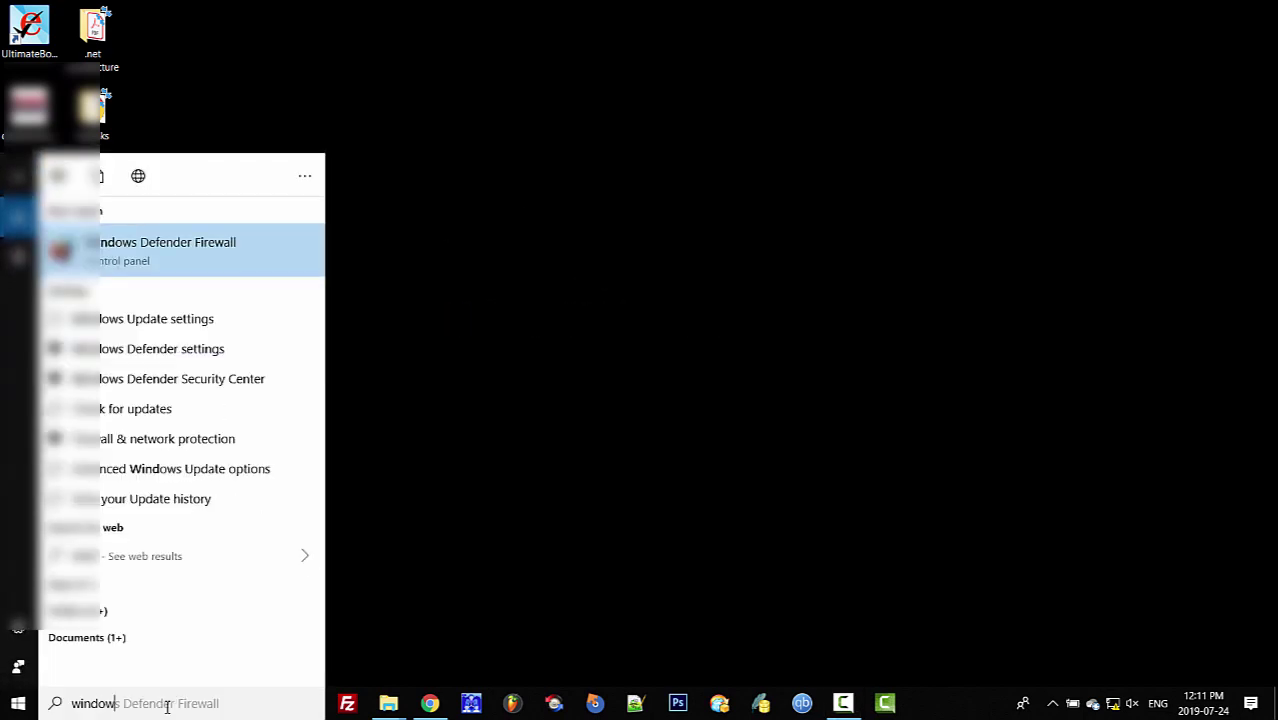
{"action": "type", "text": " de"}
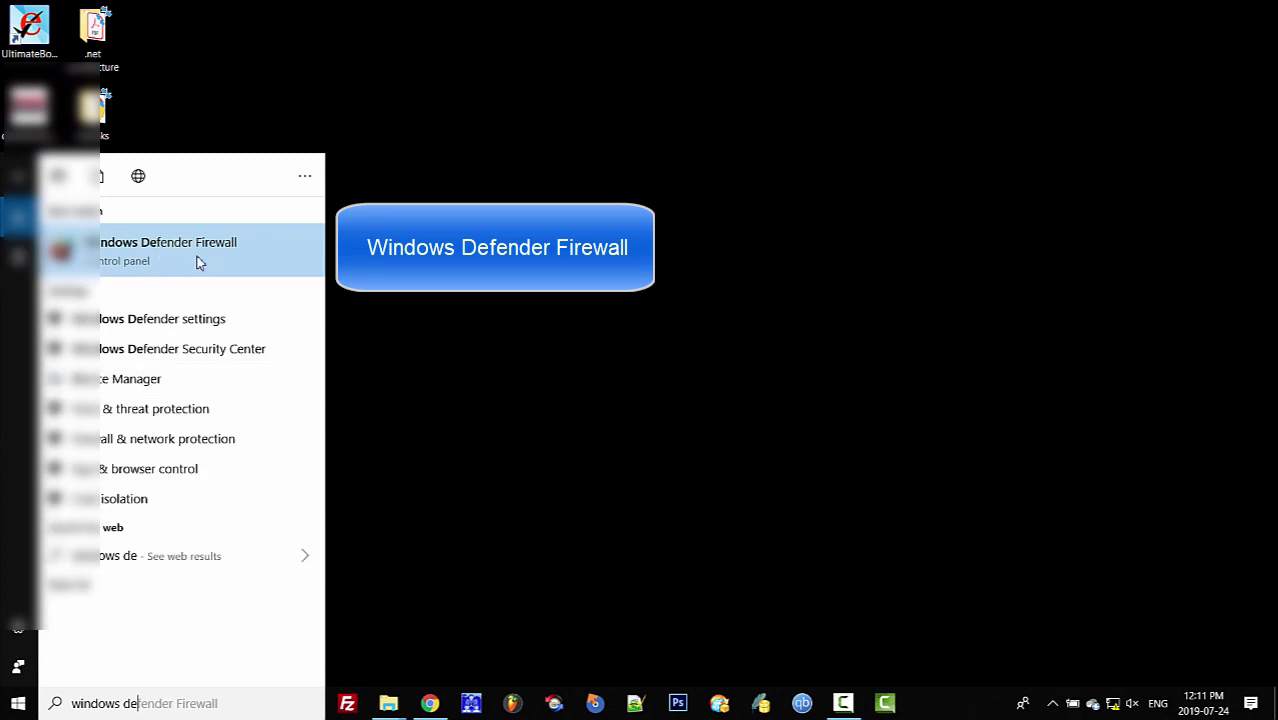
{"action": "left_click", "coordinate": [195, 259]}
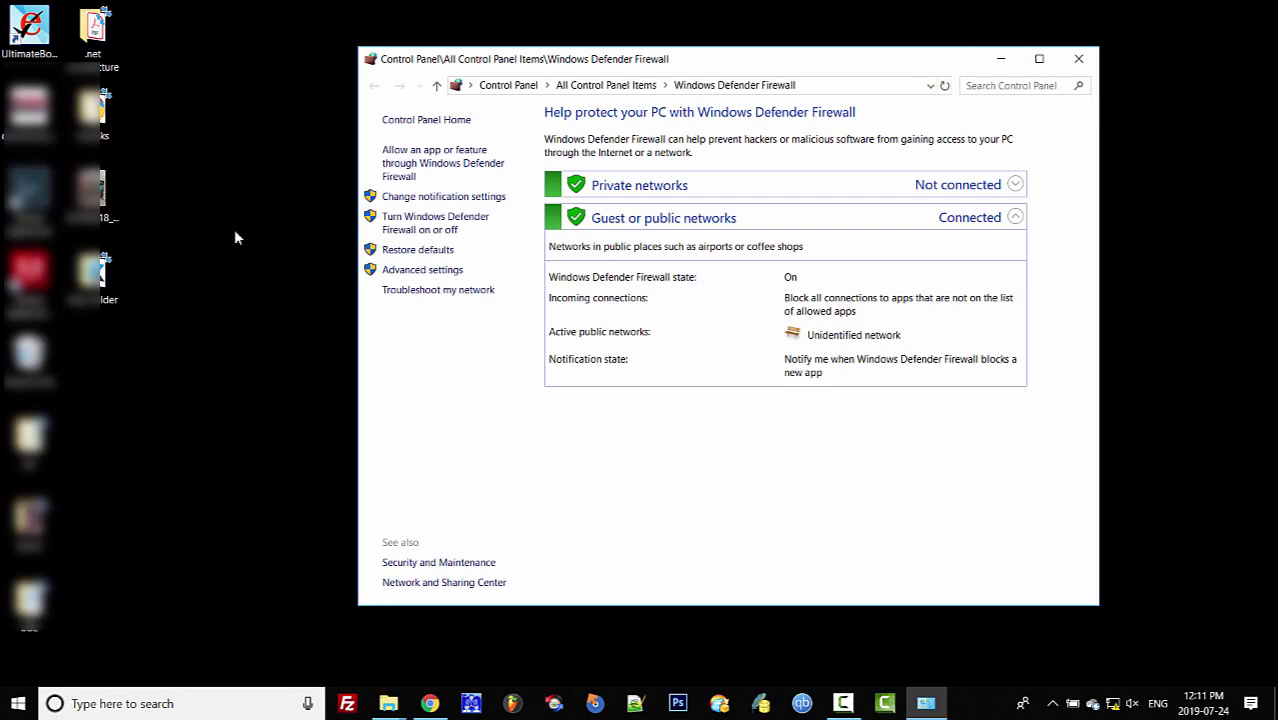
- Go to the Allowed apps list, unlock it with Change settings, and choose Allow another app
{"action": "left_click_drag", "start_coordinate": [725, 60], "coordinate": [611, 74]}
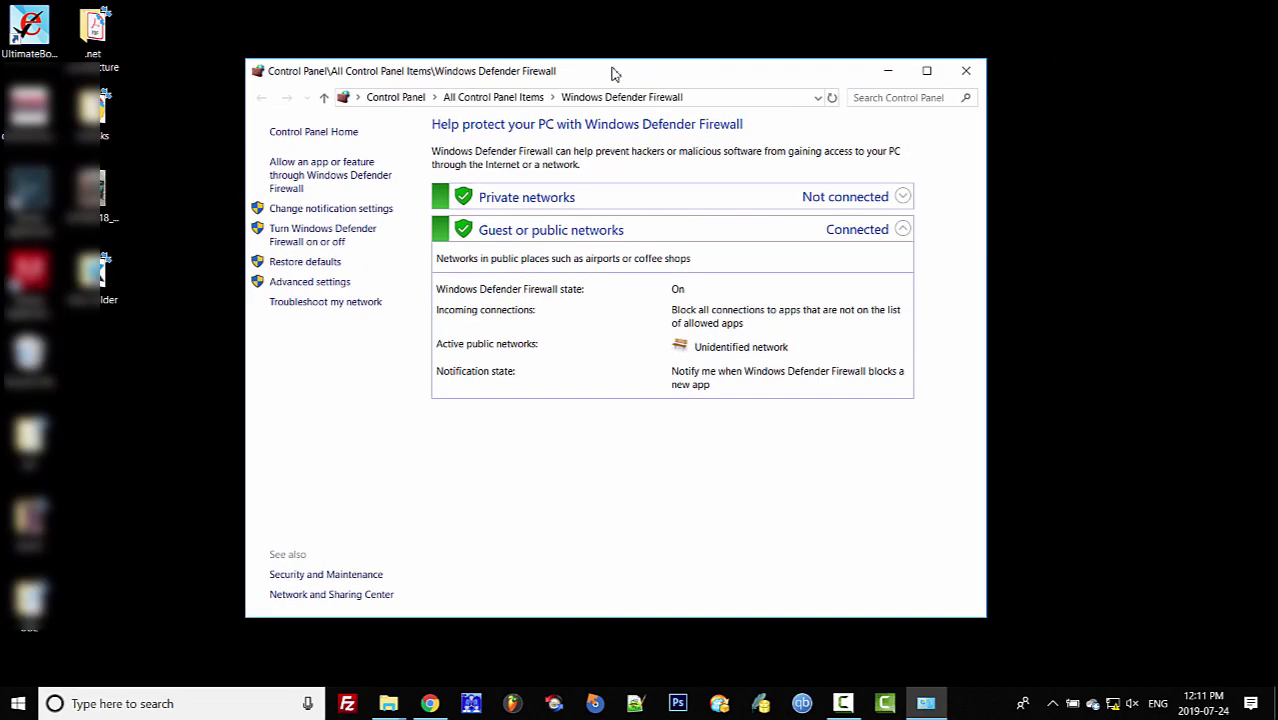
{"action": "left_click", "coordinate": [322, 185]}
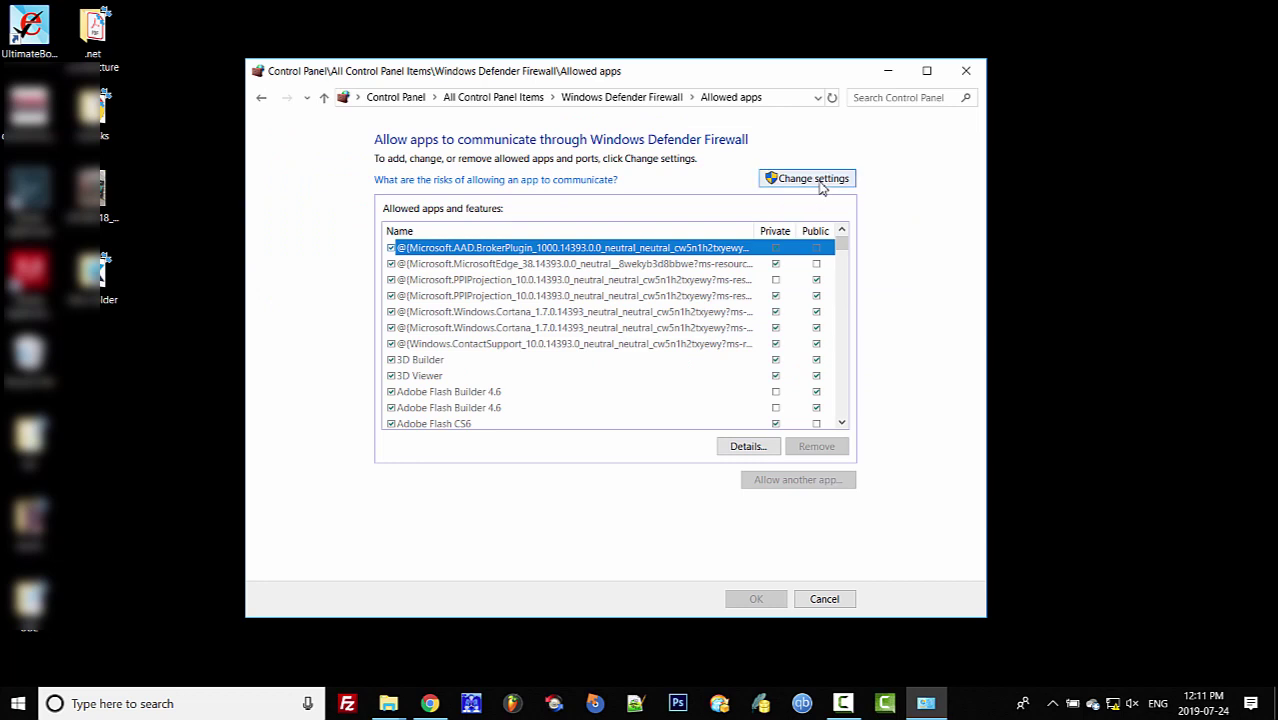
{"action": "left_click", "coordinate": [815, 185]}
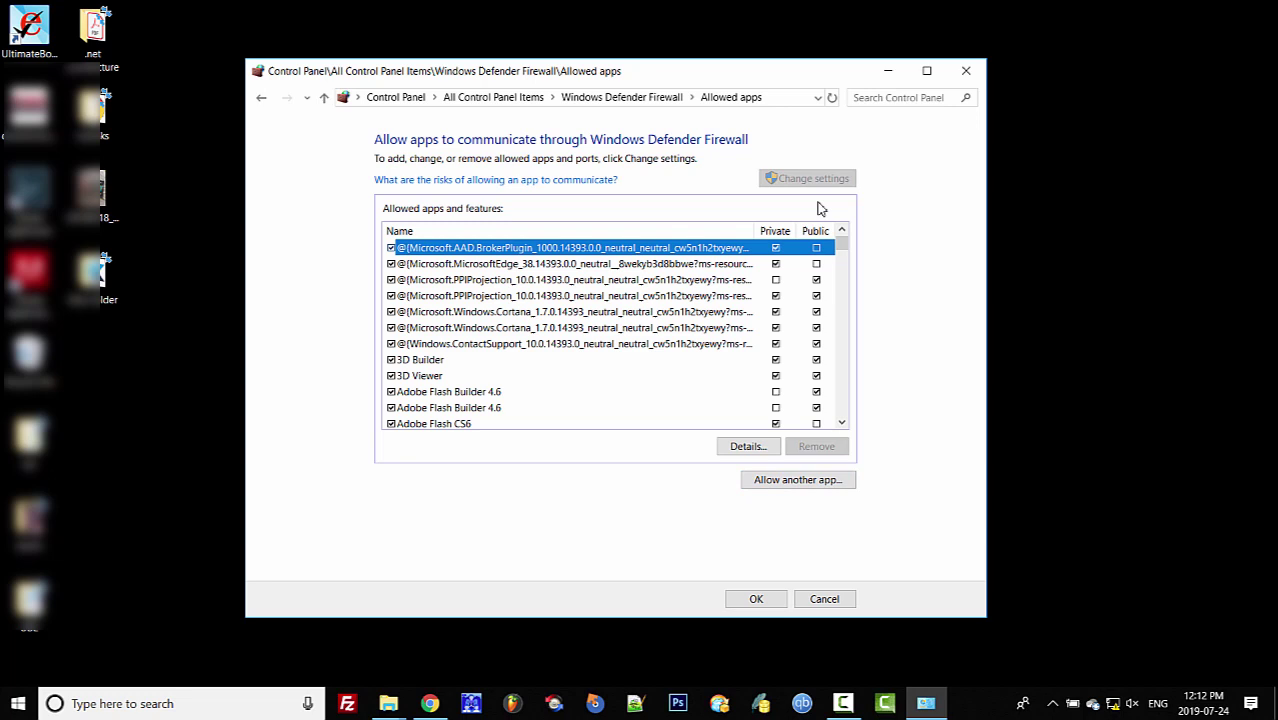
{"action": "left_click", "coordinate": [787, 481]}
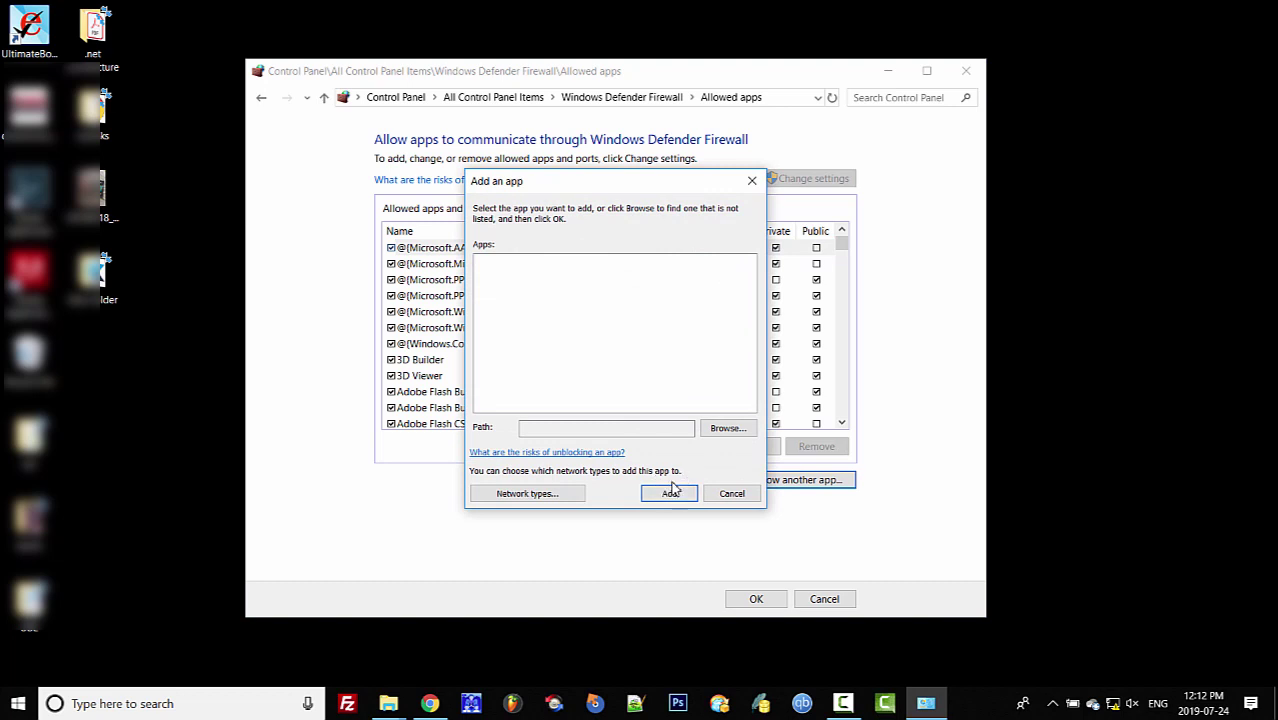
- Browse to C:\Program Files (x86)\Xtream Logic Inc\Ultimate Book Editor and select UltimateBookEditor.exe
{"action": "left_click", "coordinate": [724, 433]}
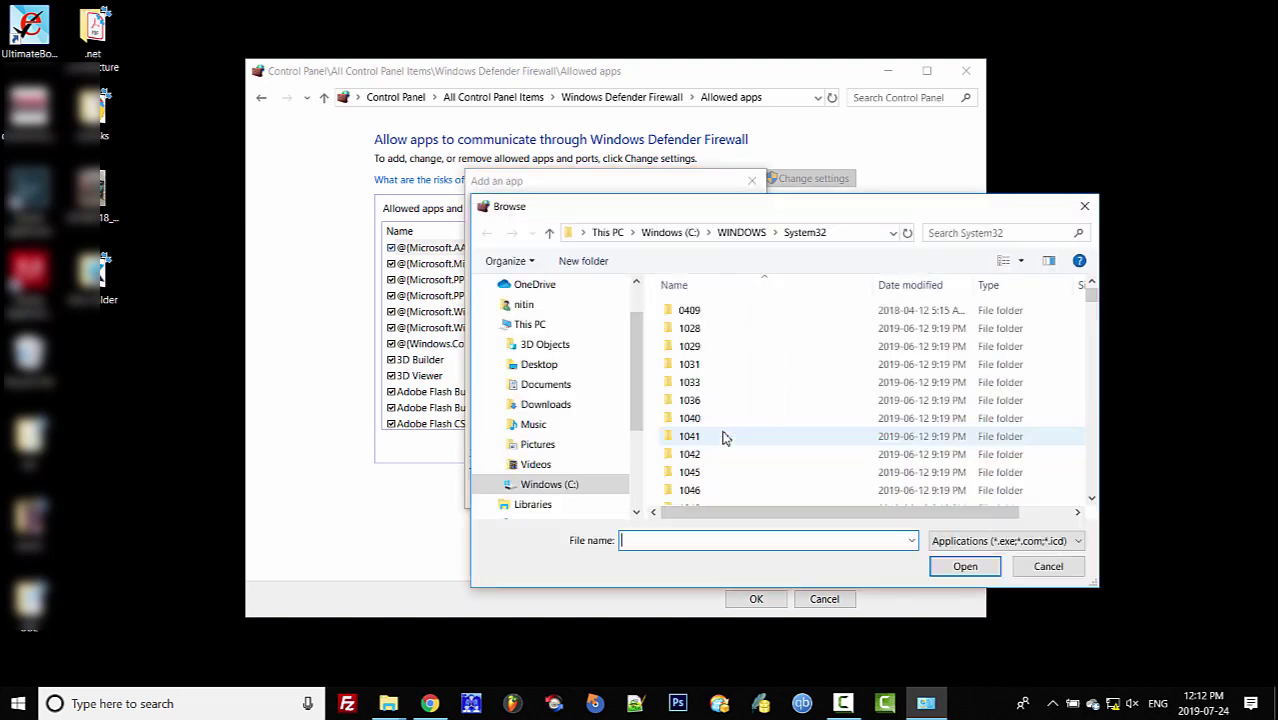
{"action": "left_click", "coordinate": [568, 486]}
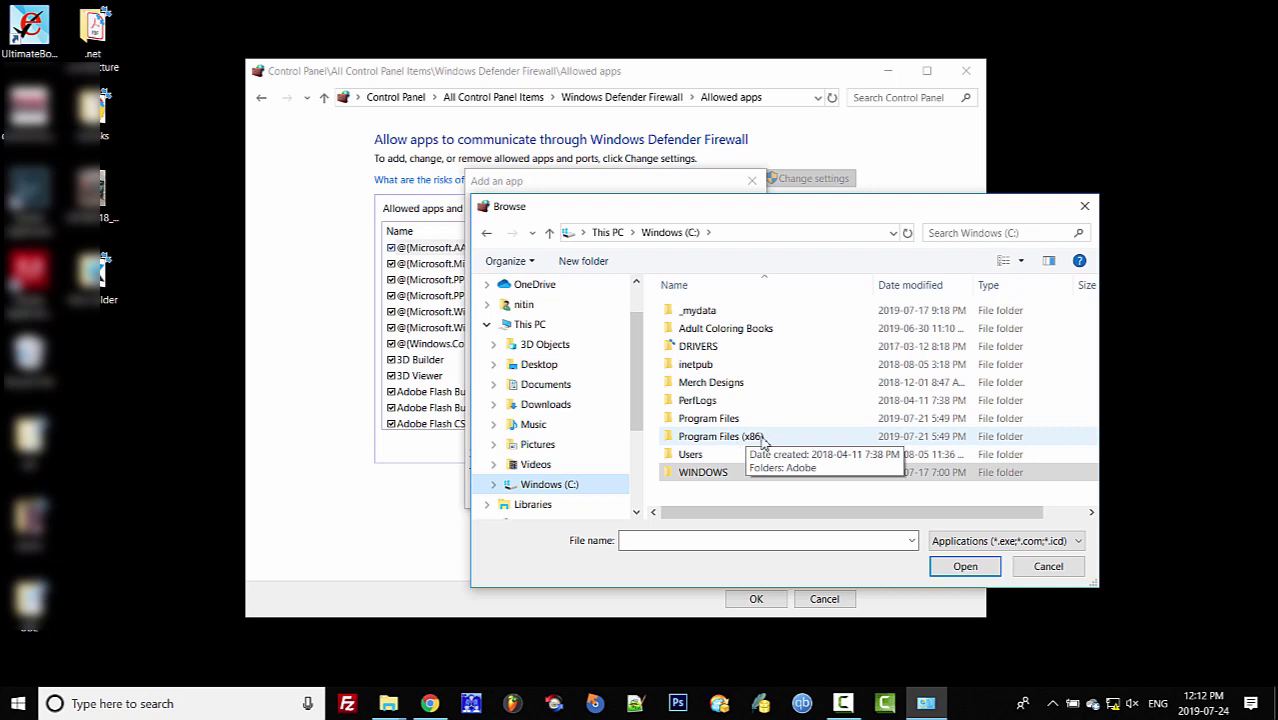
{"action": "double_click", "coordinate": [745, 442]}
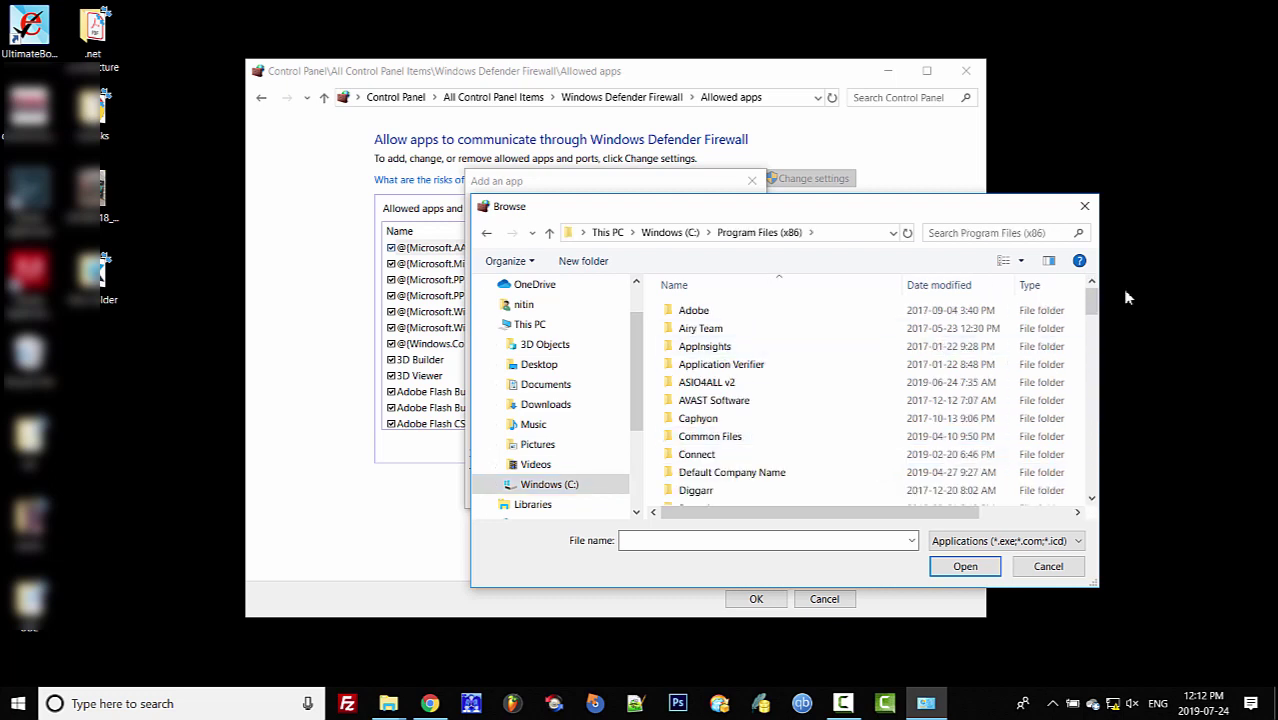
{"action": "left_click_drag", "start_coordinate": [1093, 307], "coordinate": [1092, 478]}
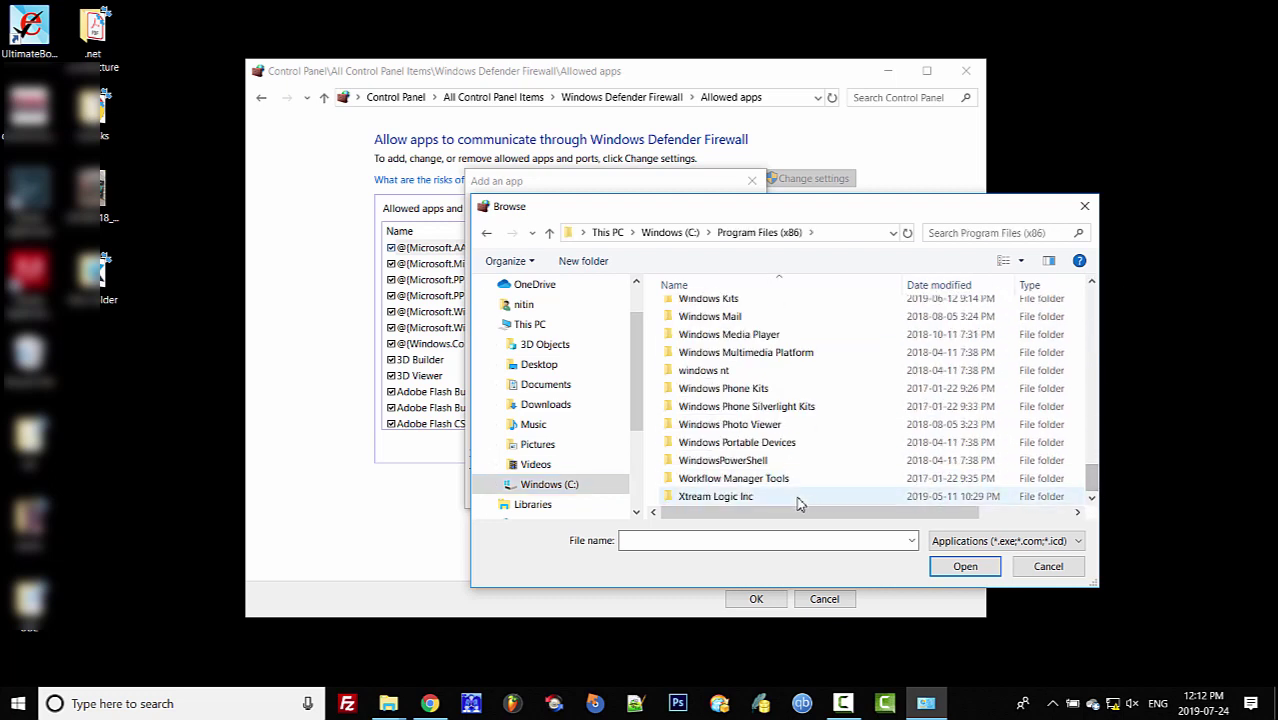
{"action": "double_click", "coordinate": [737, 500]}
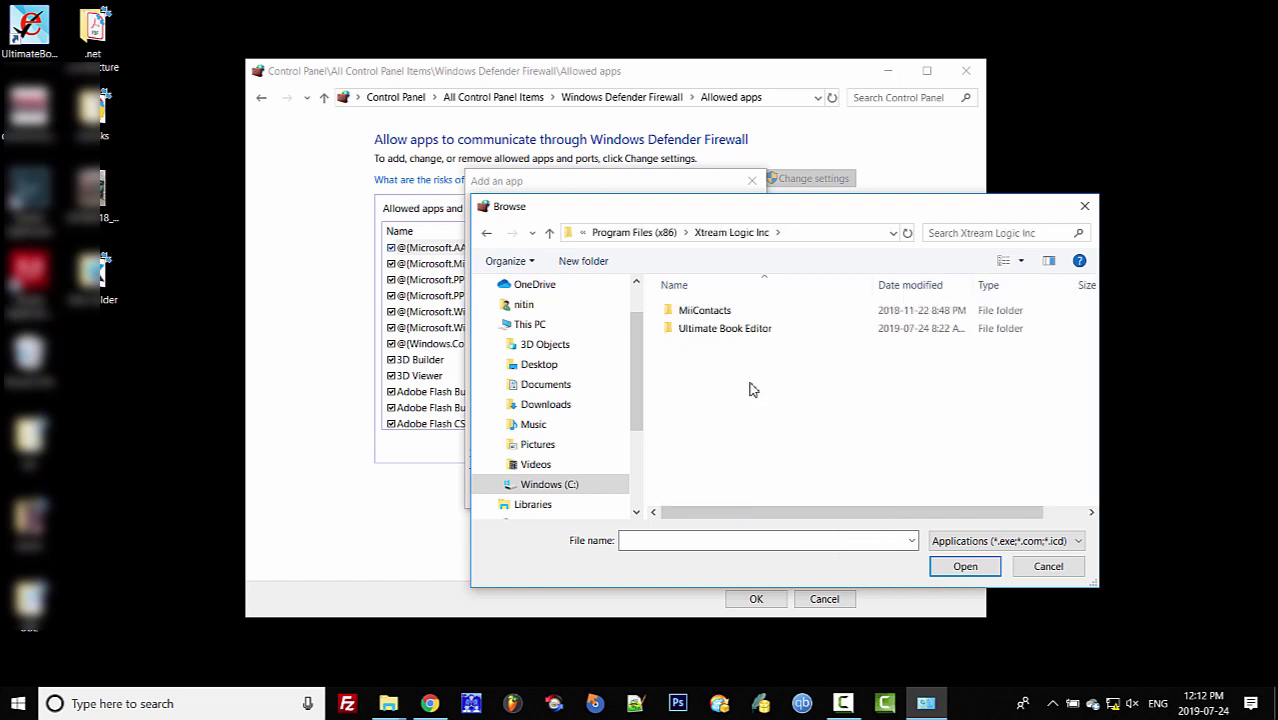
{"action": "double_click", "coordinate": [724, 329]}
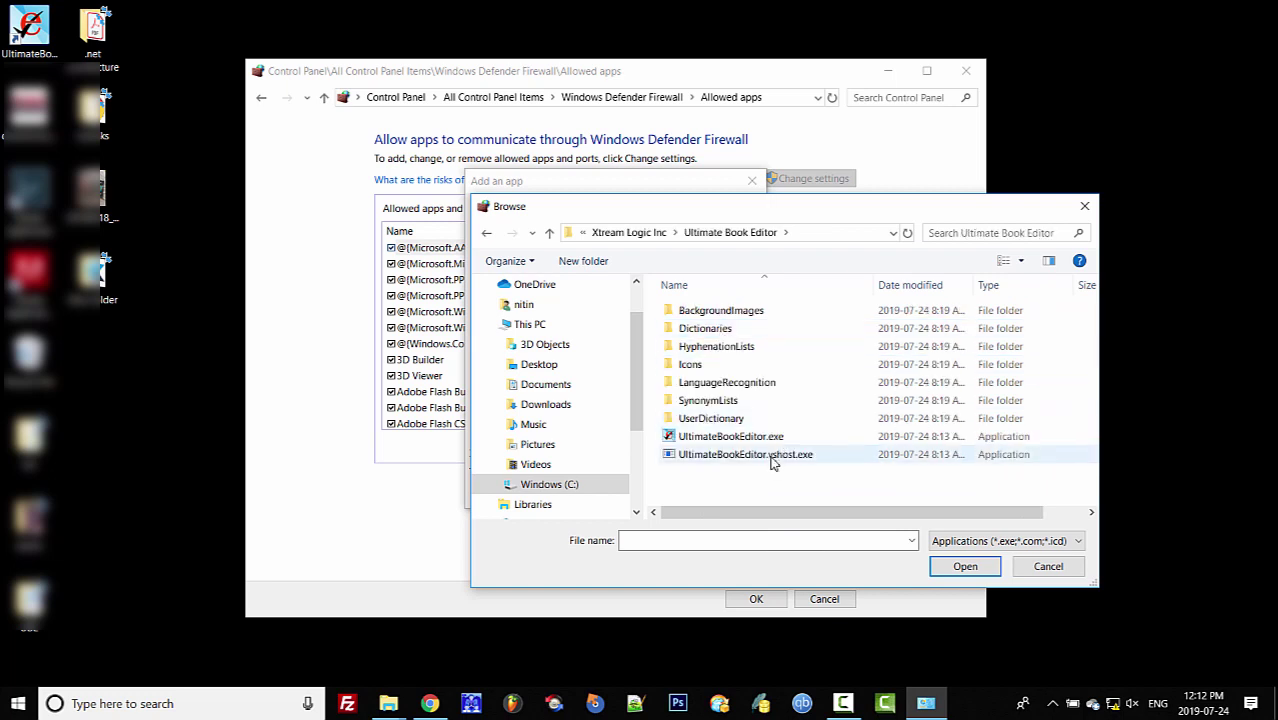
{"action": "left_click", "coordinate": [744, 440]}
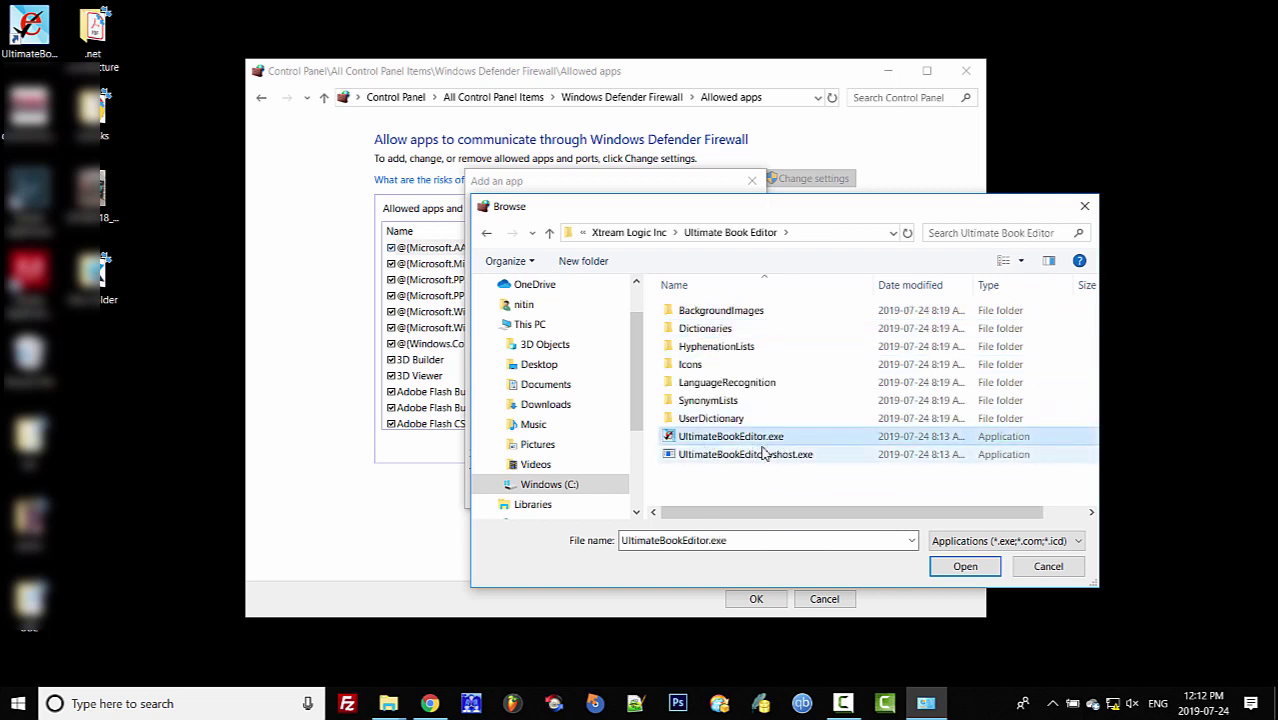
{"action": "left_click", "coordinate": [965, 566]}
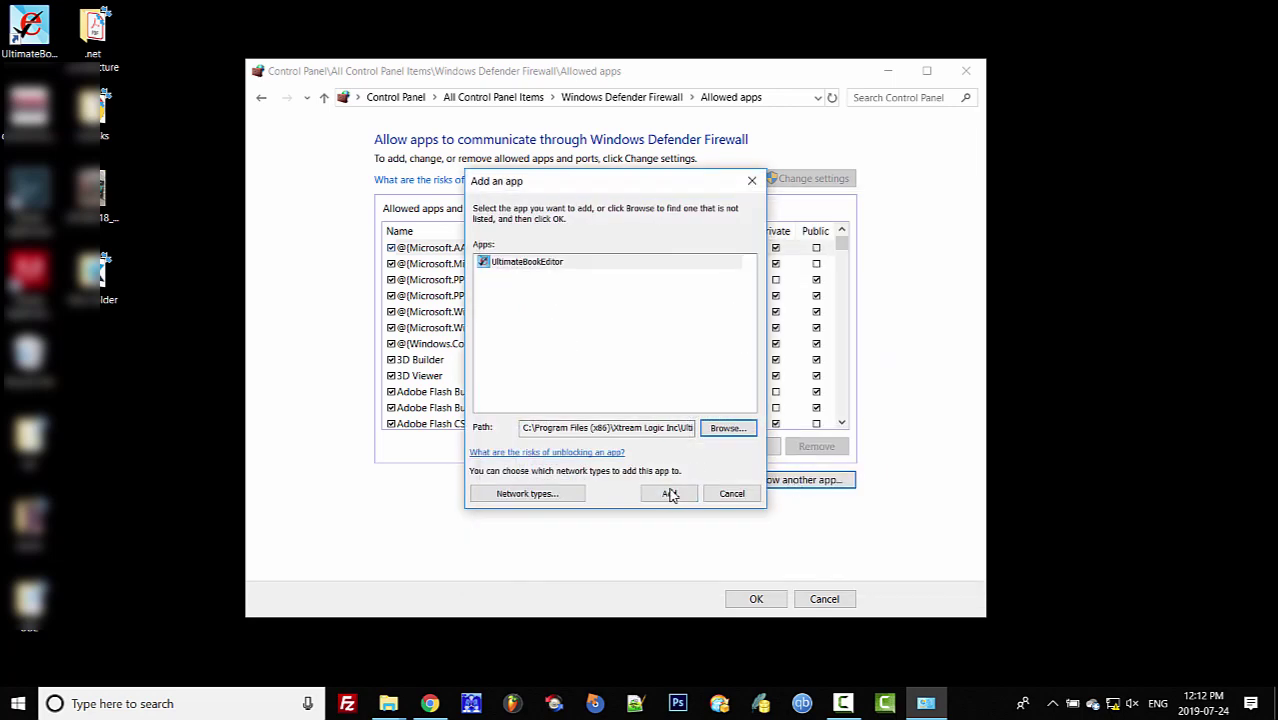
- Add UltimateBookEditor to the allowed apps, then start browsing for another app
{"action": "left_click", "coordinate": [670, 493]}
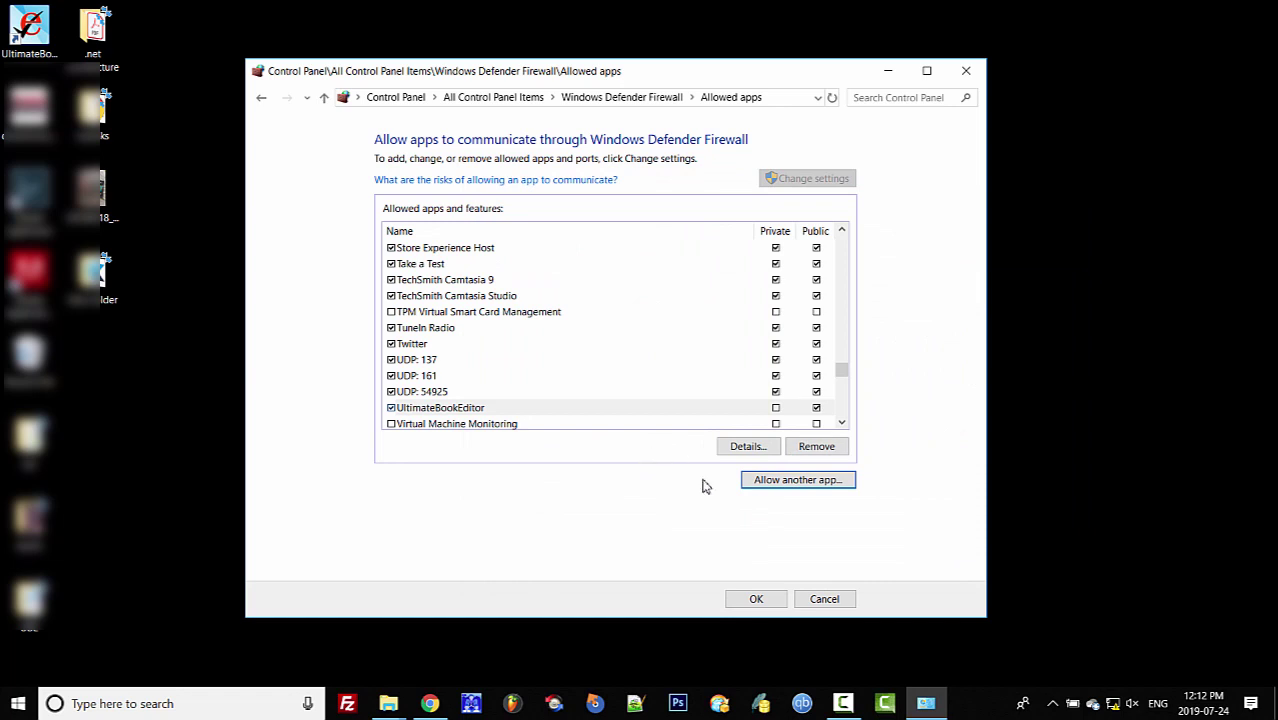
{"action": "left_click", "coordinate": [793, 482]}
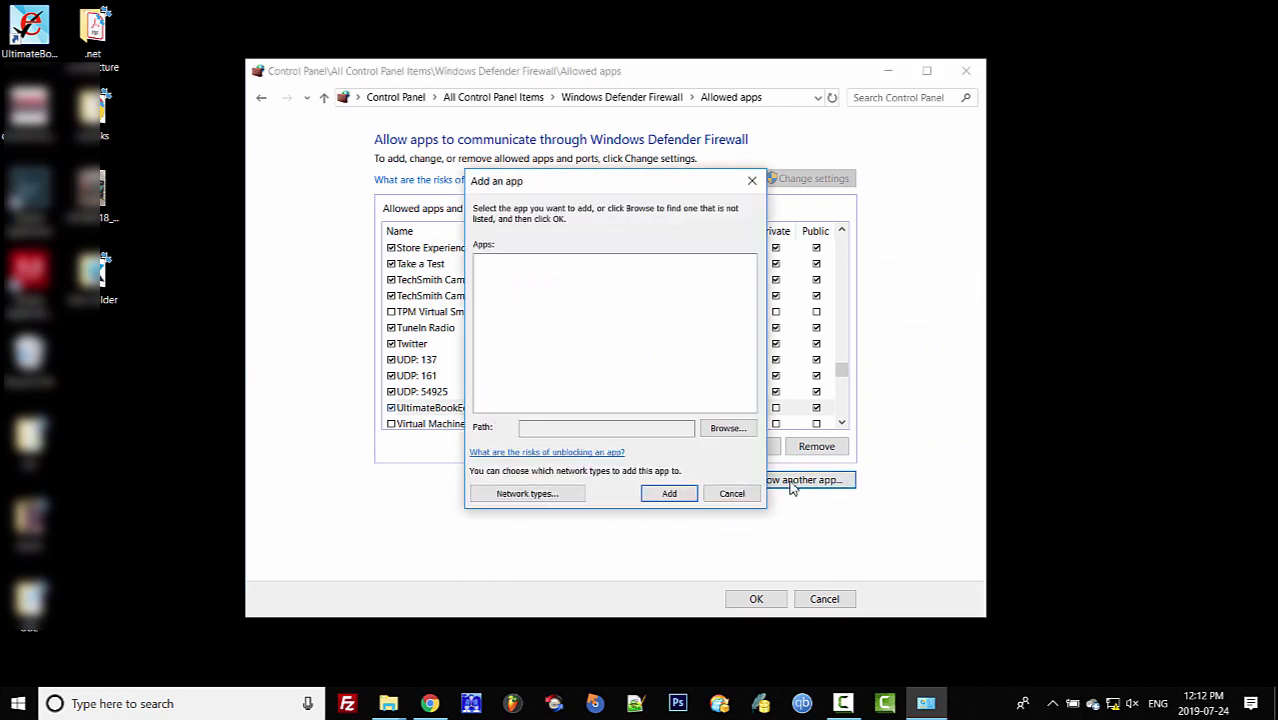
{"action": "left_click", "coordinate": [727, 428]}
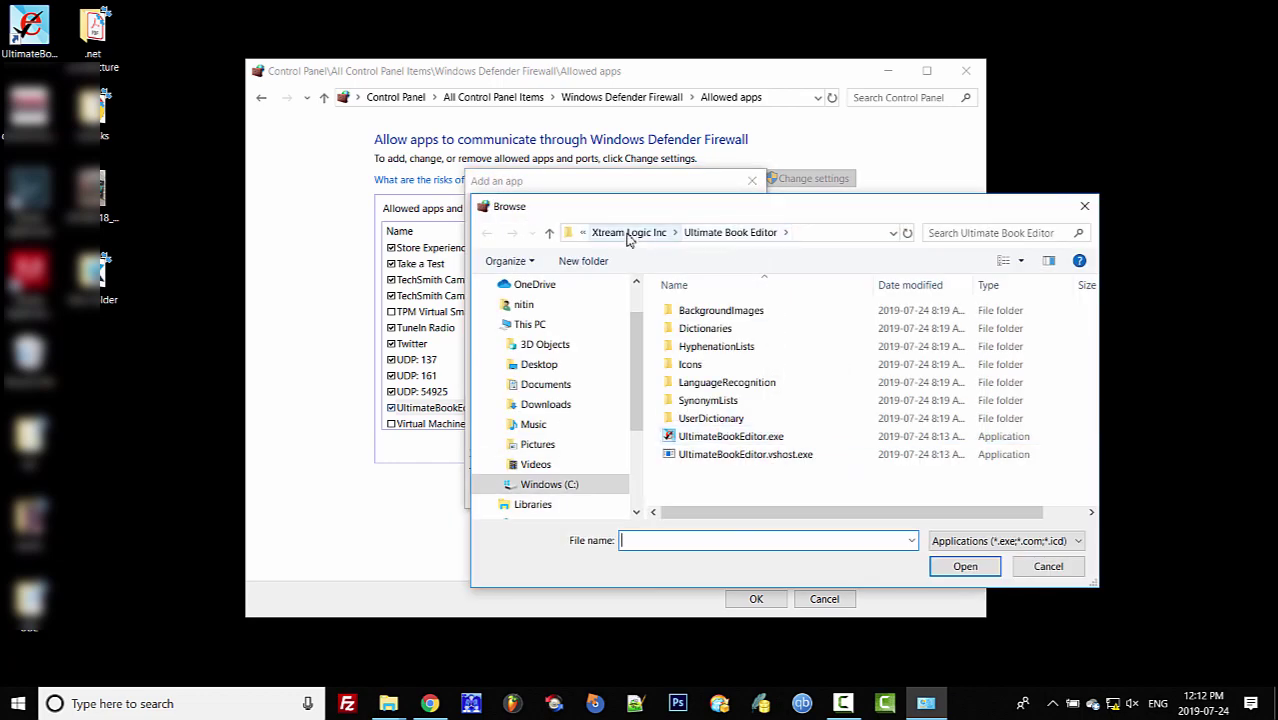
{"action": "left_click", "coordinate": [610, 232]}
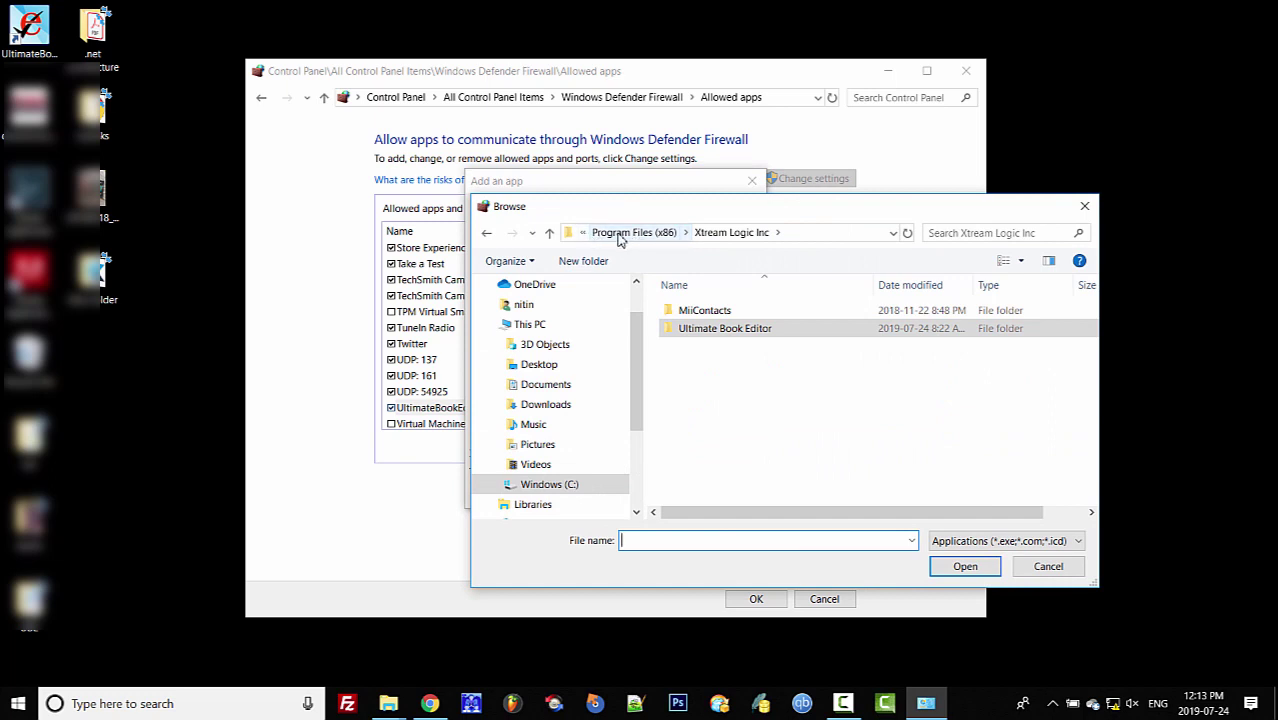
- Look through C:\Program Files, then cancel both the Browse and Add an app dialogs
{"action": "left_click", "coordinate": [571, 234]}
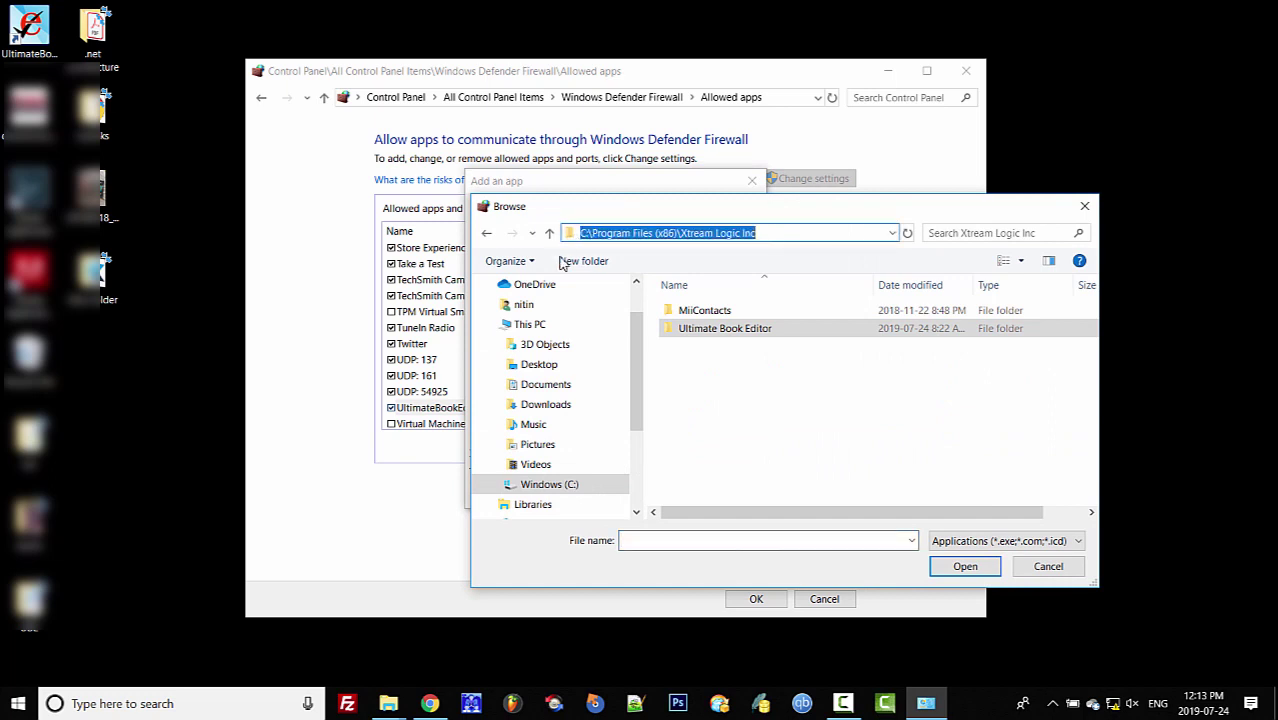
{"action": "left_click", "coordinate": [558, 486]}
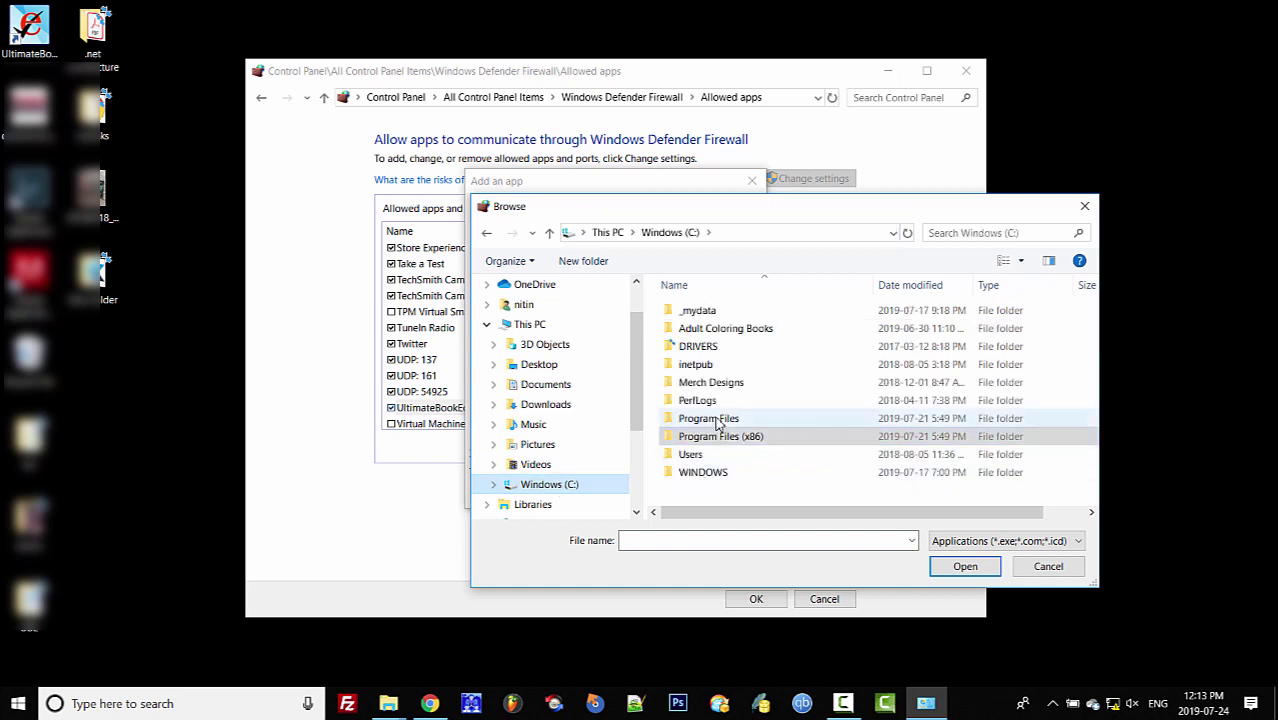
{"action": "double_click", "coordinate": [714, 420]}
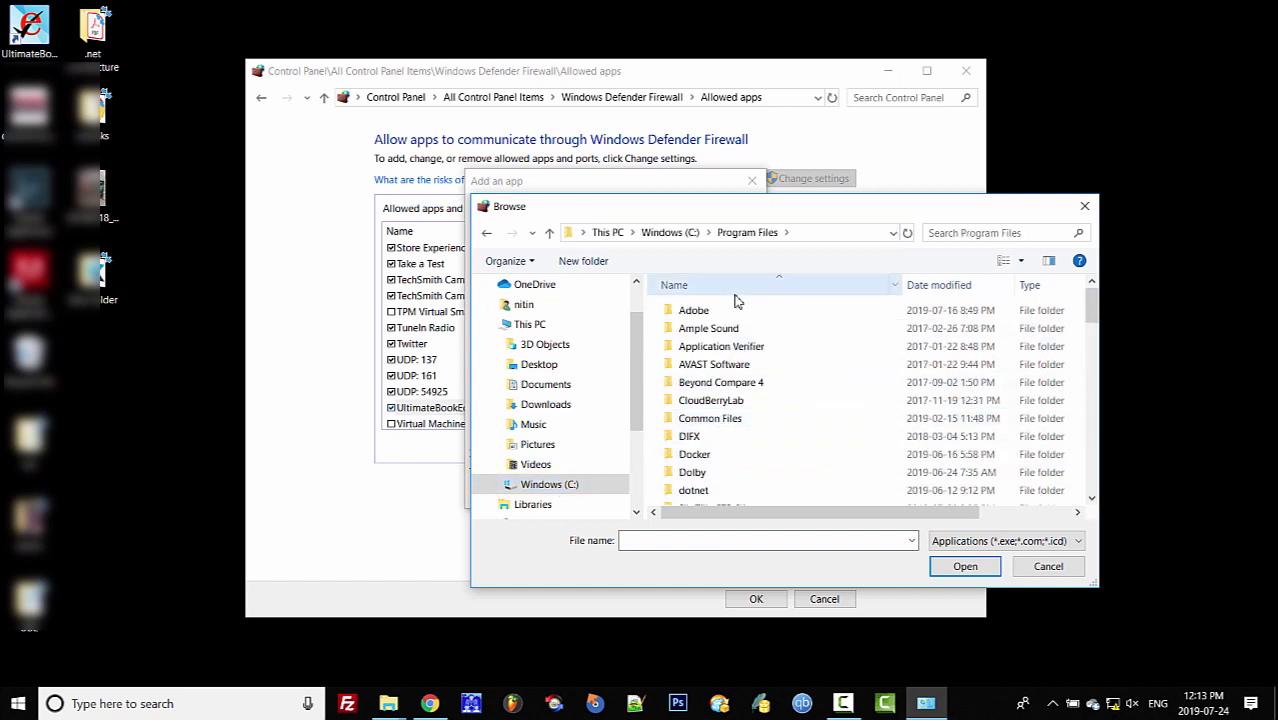
{"action": "left_click_drag", "start_coordinate": [1093, 308], "coordinate": [1098, 473]}
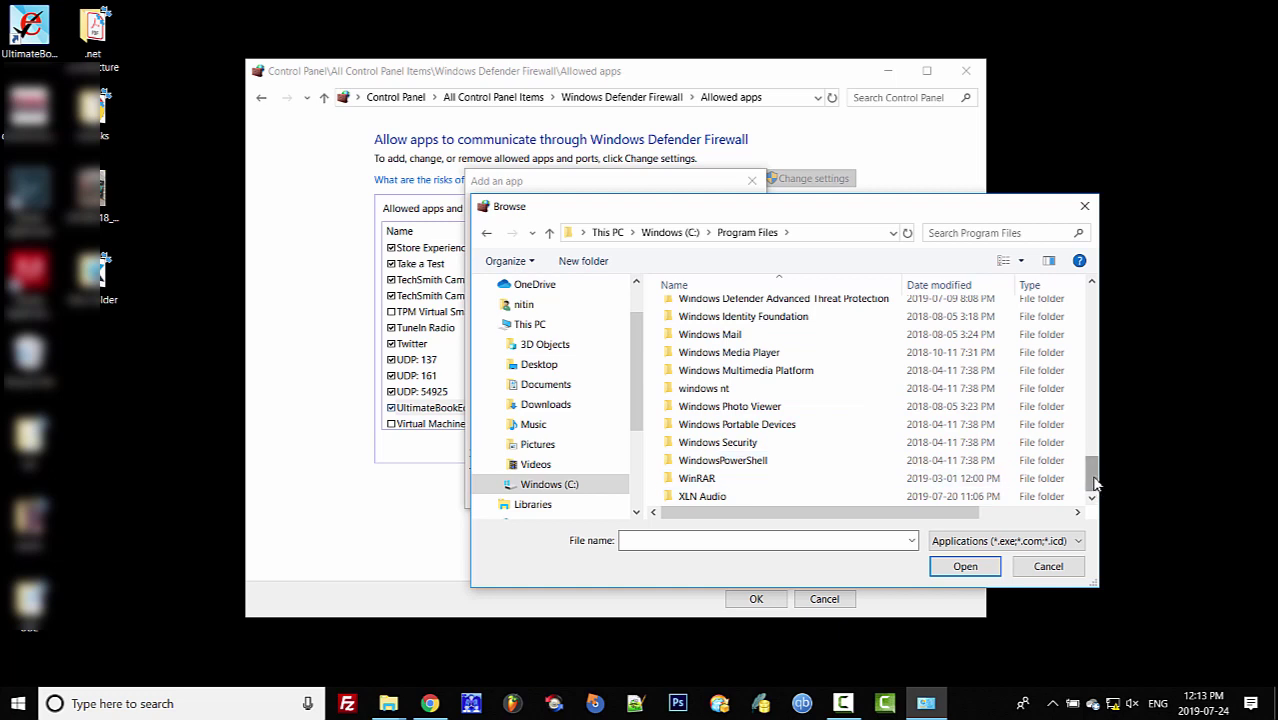
{"action": "left_click", "coordinate": [1048, 566]}
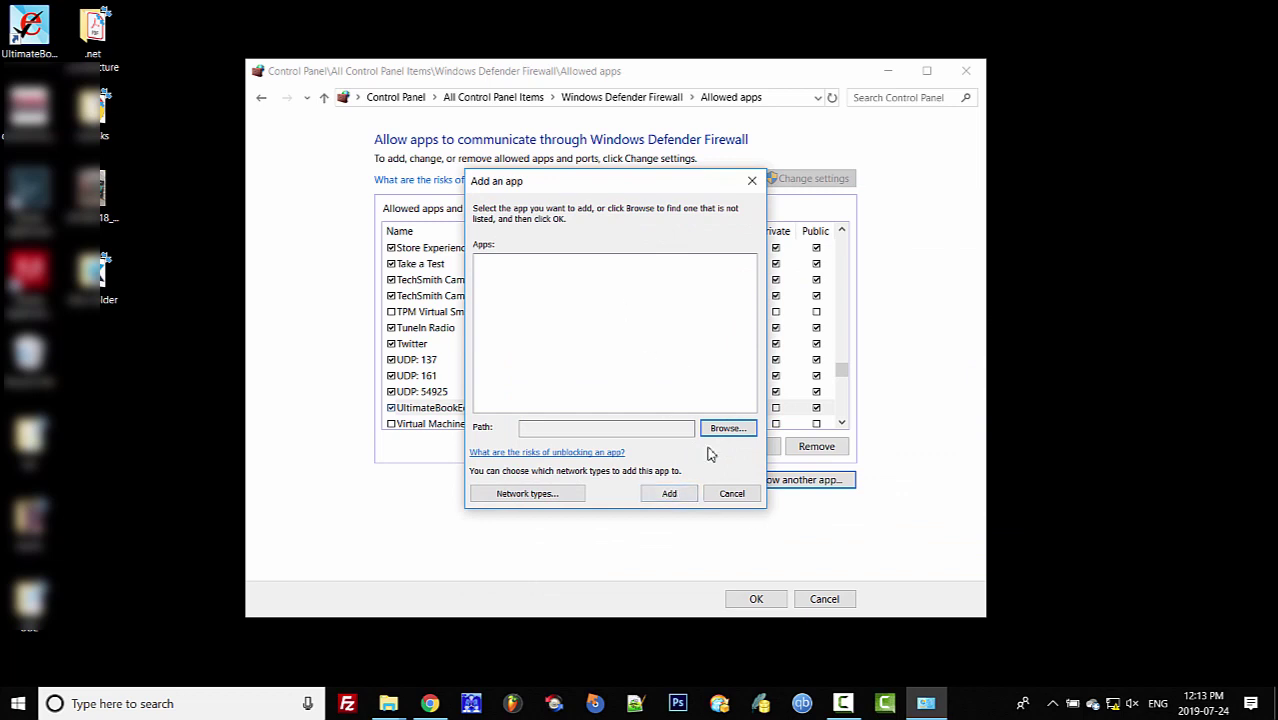
{"action": "left_click", "coordinate": [736, 496]}
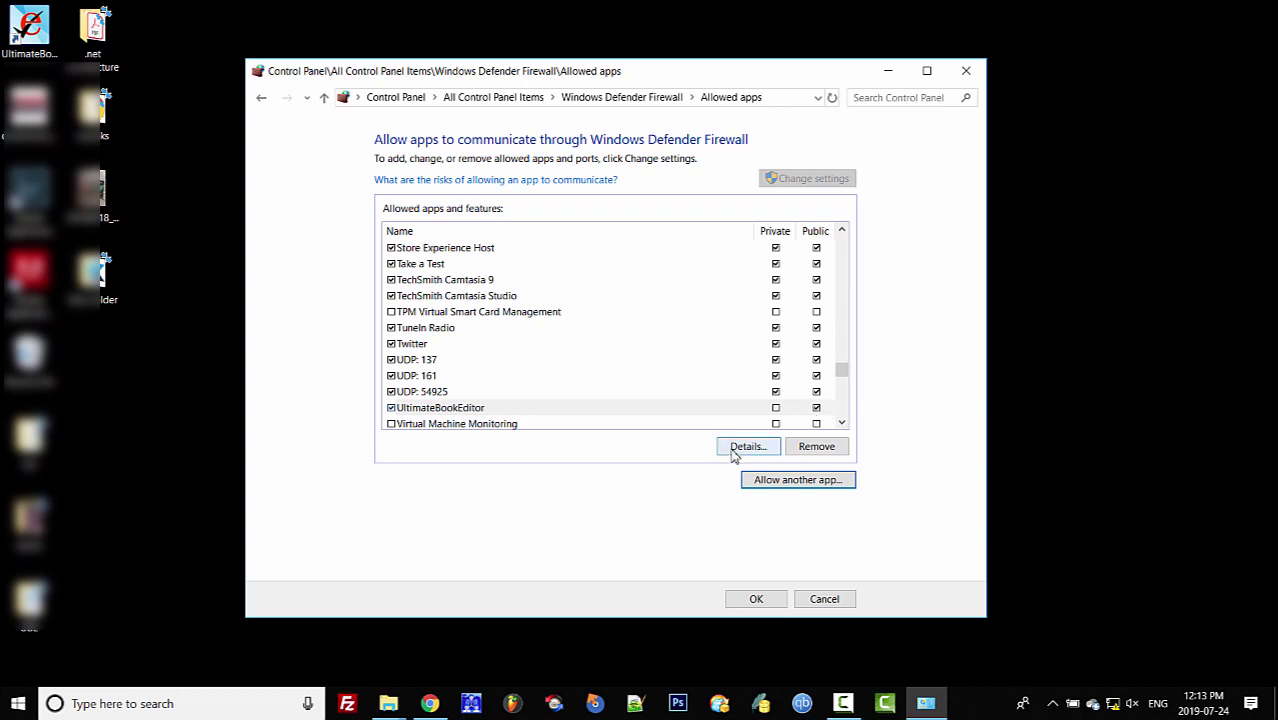
- Confirm the allowed apps with OK, close the firewall window, and launch Ultimate Book Editor
{"action": "left_click", "coordinate": [757, 600]}
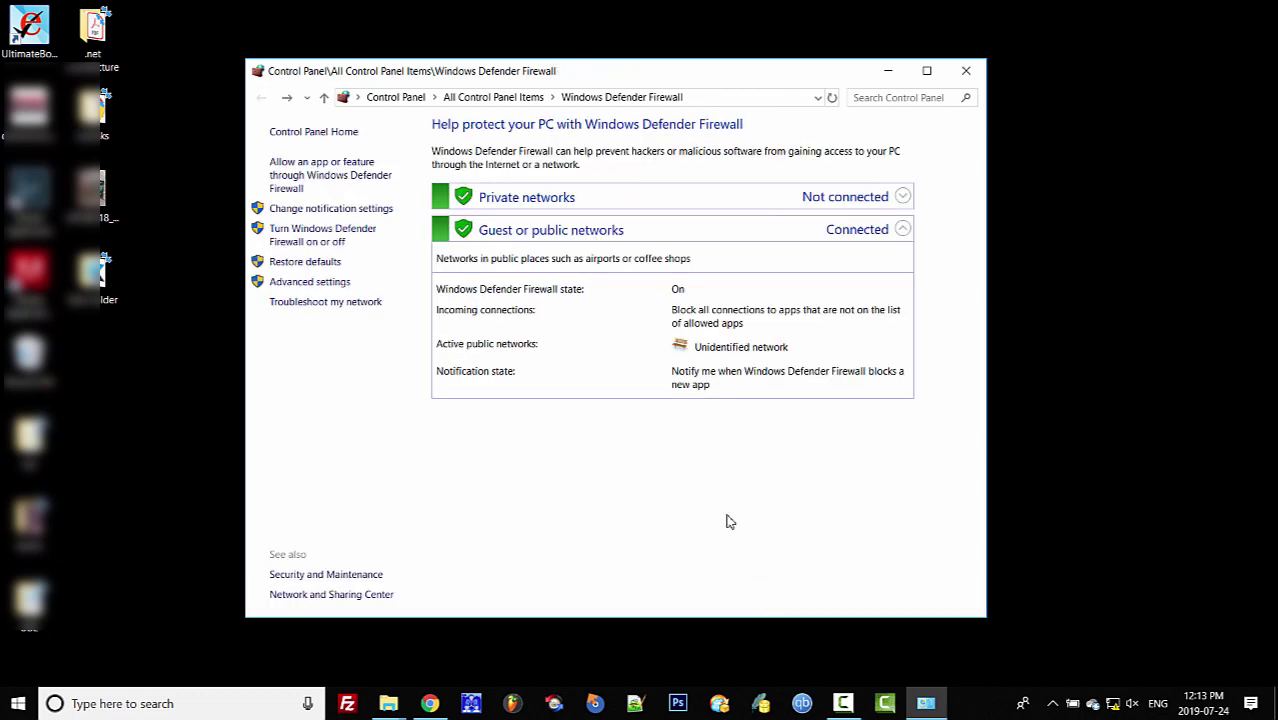
{"action": "left_click", "coordinate": [968, 70]}
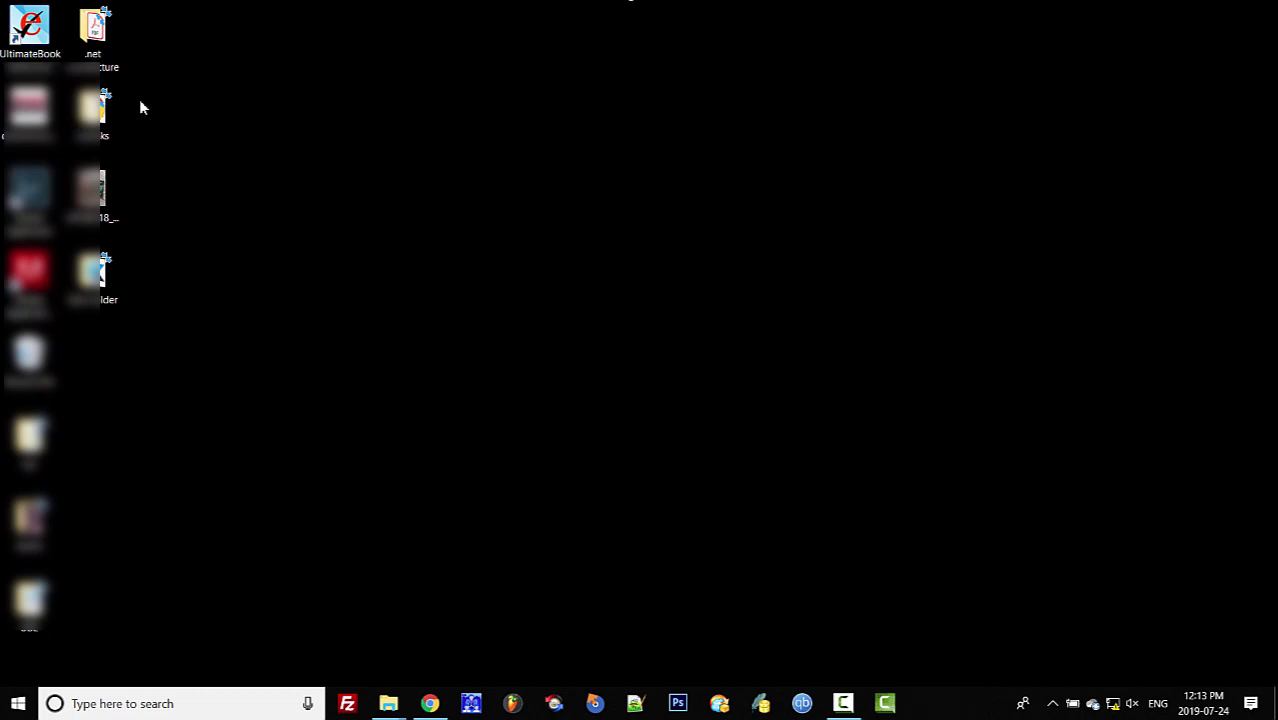
{"action": "double_click", "coordinate": [31, 27]}
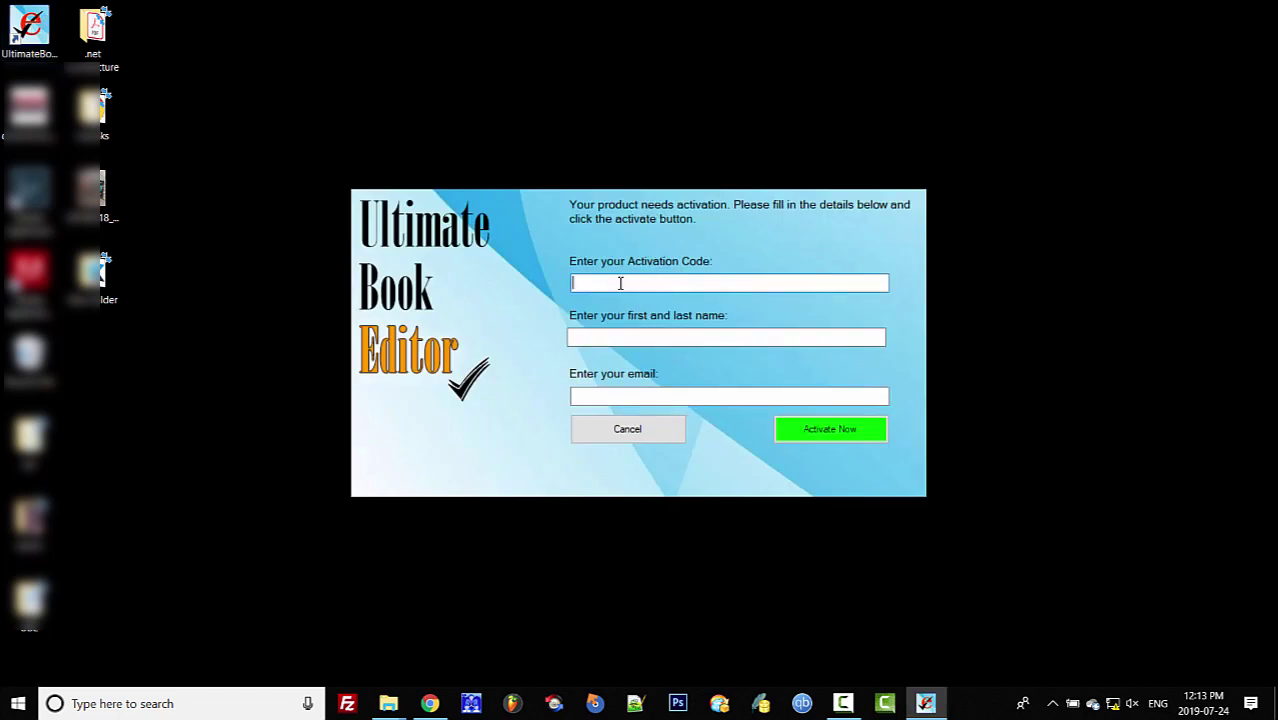
- Activate Ultimate Book Editor with the pasted code, the user's name and e-mail, then dismiss the confirmation
{"action": "key", "text": "ctrl+v"}
{"action": "key", "text": "Tab"}
{"action": "type", "text": "Nitin"}
{"action": "key", "text": "Tab"}
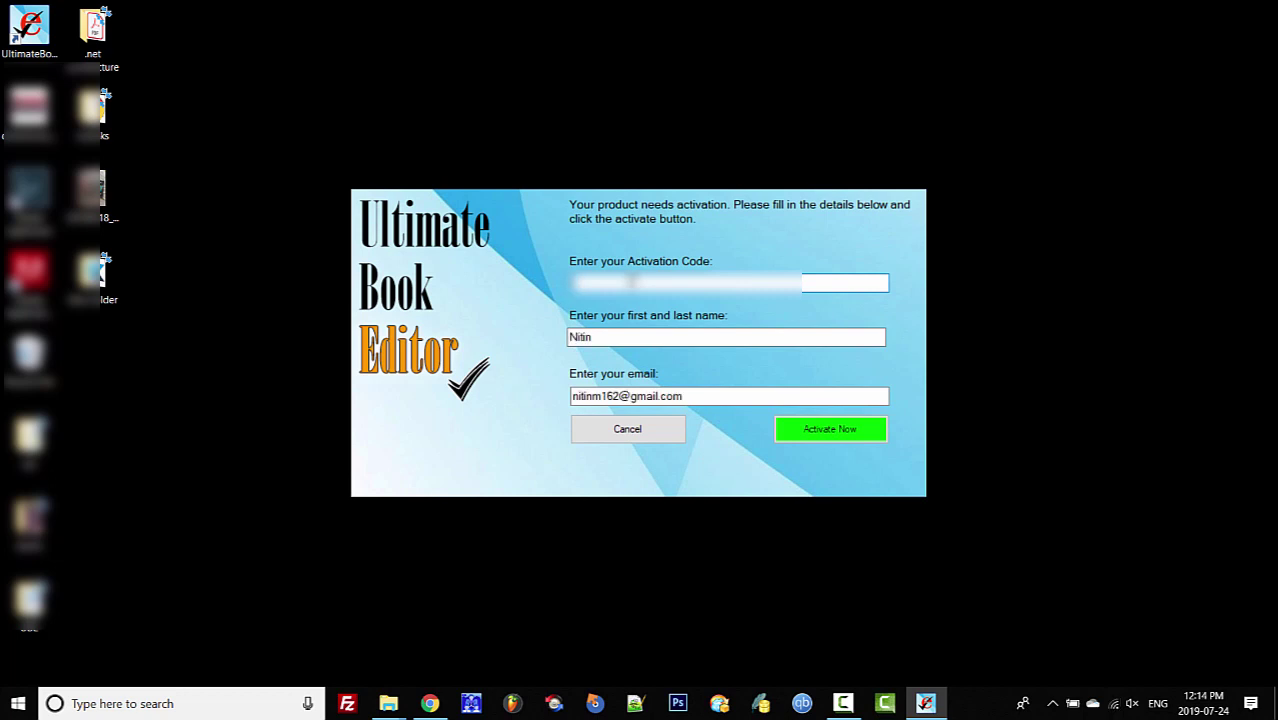
{"action": "left_click", "coordinate": [611, 335]}
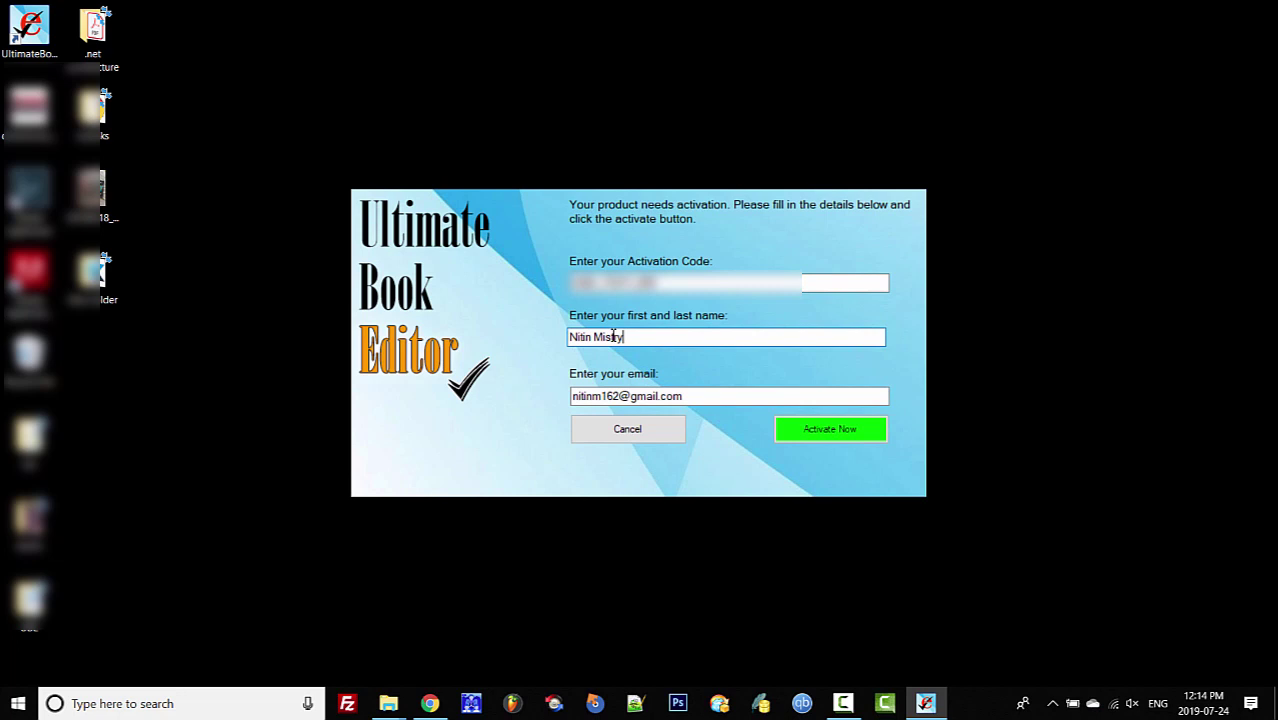
{"action": "left_click", "coordinate": [845, 433]}
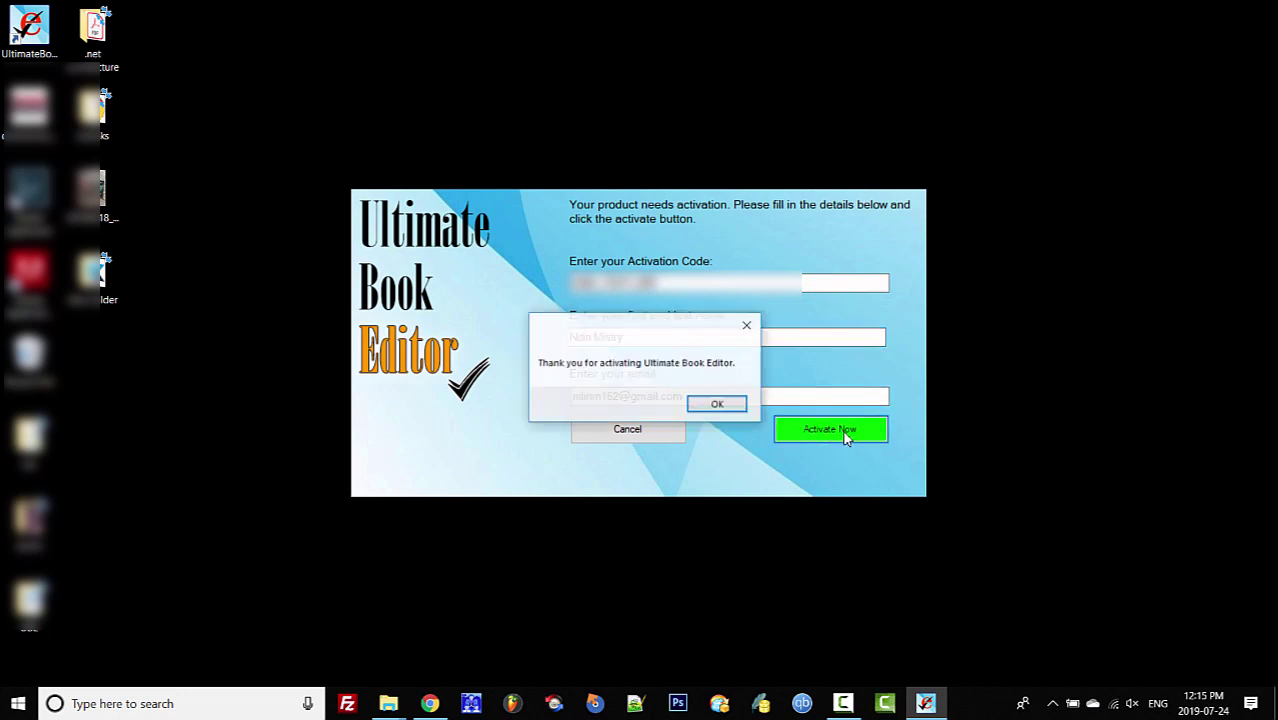
{"action": "left_click", "coordinate": [716, 405]}
- Relaunch Ultimate Book Editor from its desktop shortcut and move the editor window up and right
{"action": "double_click", "coordinate": [50, 20]}
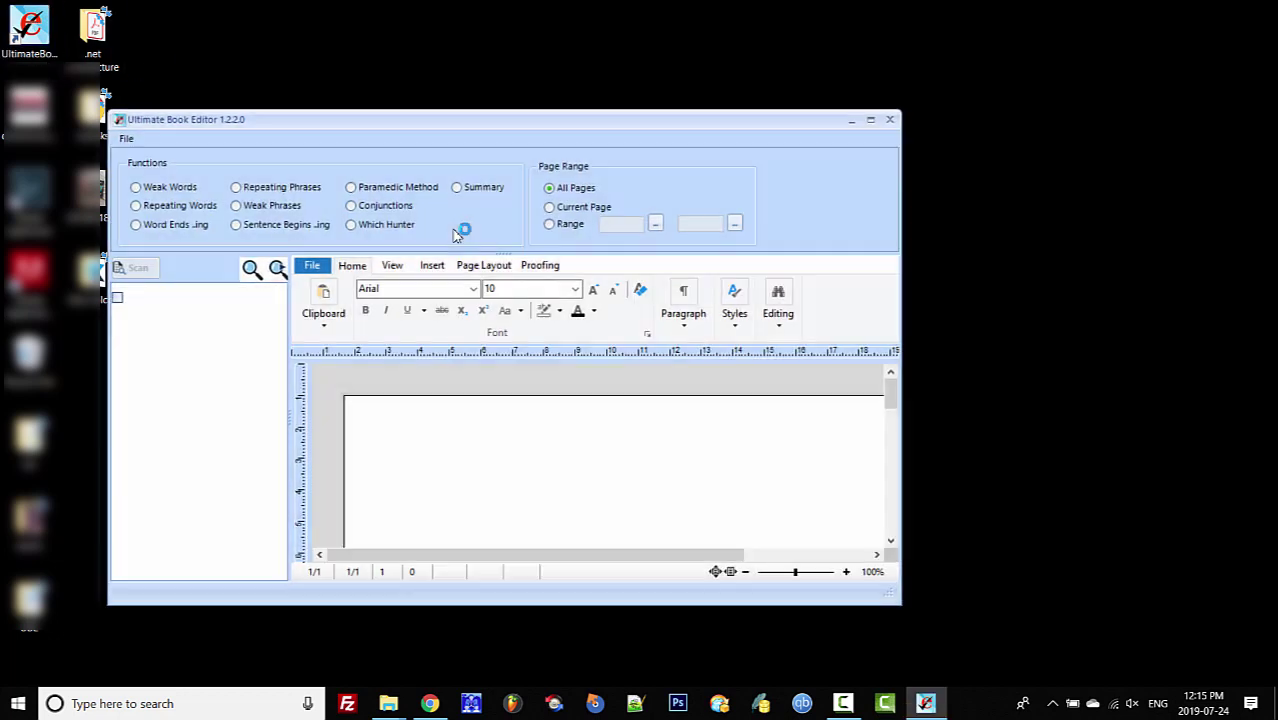
{"action": "left_click_drag", "start_coordinate": [533, 120], "coordinate": [618, 89]}
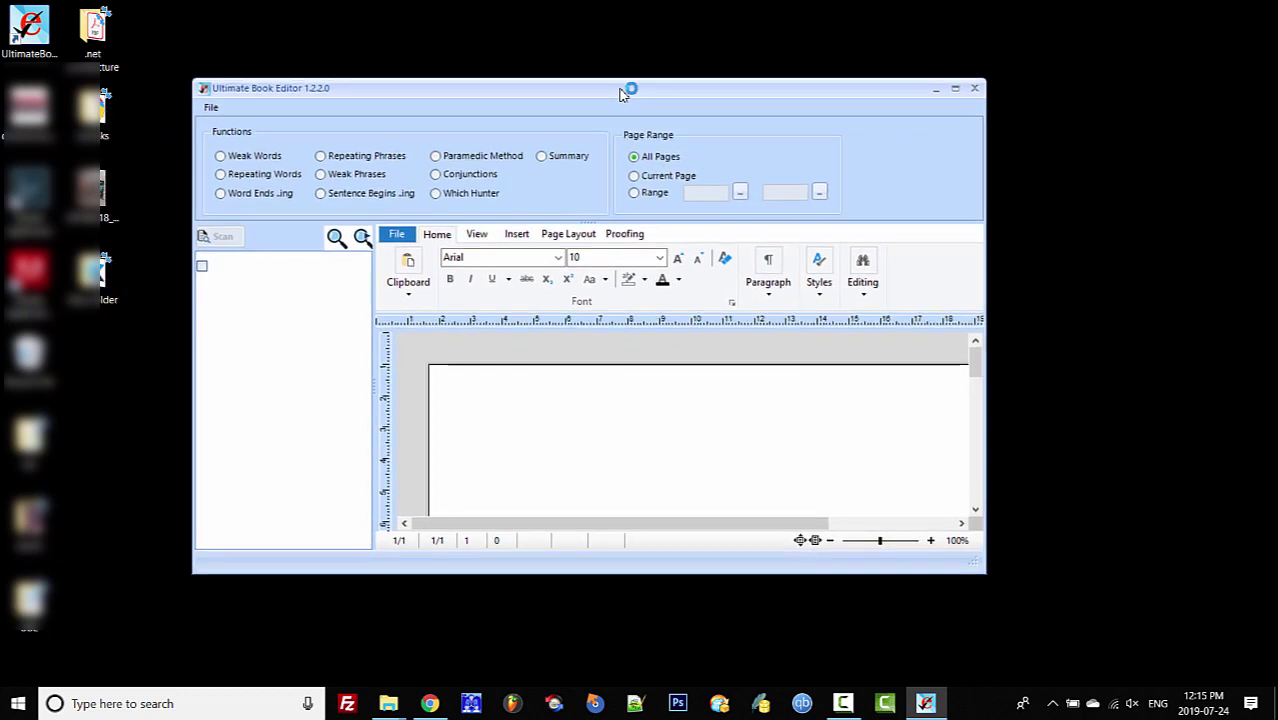